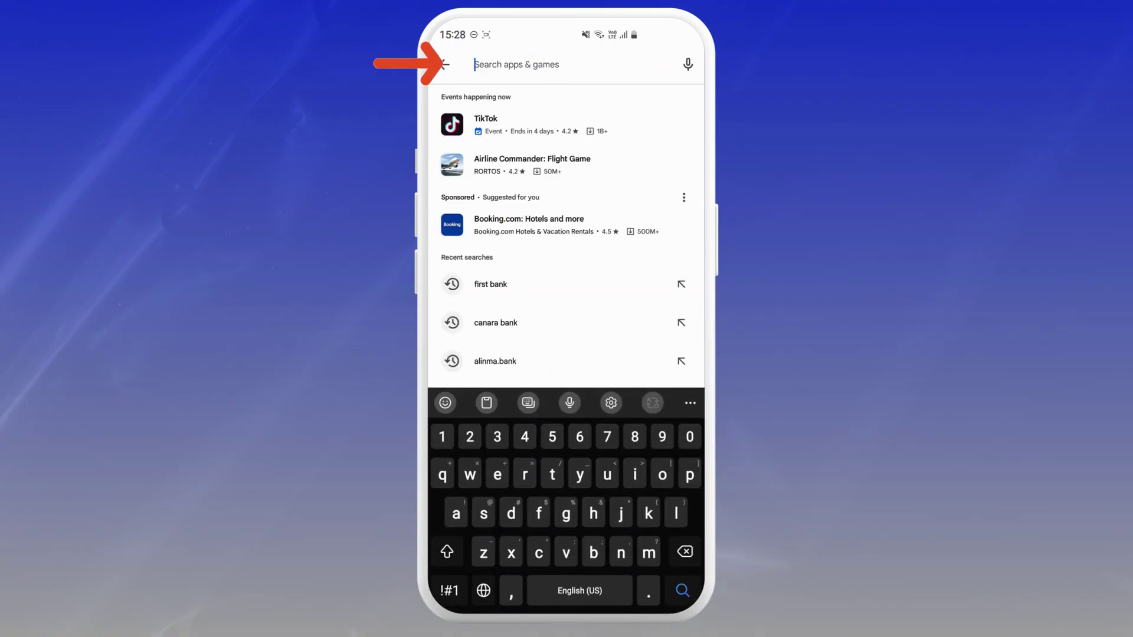
text(sta)
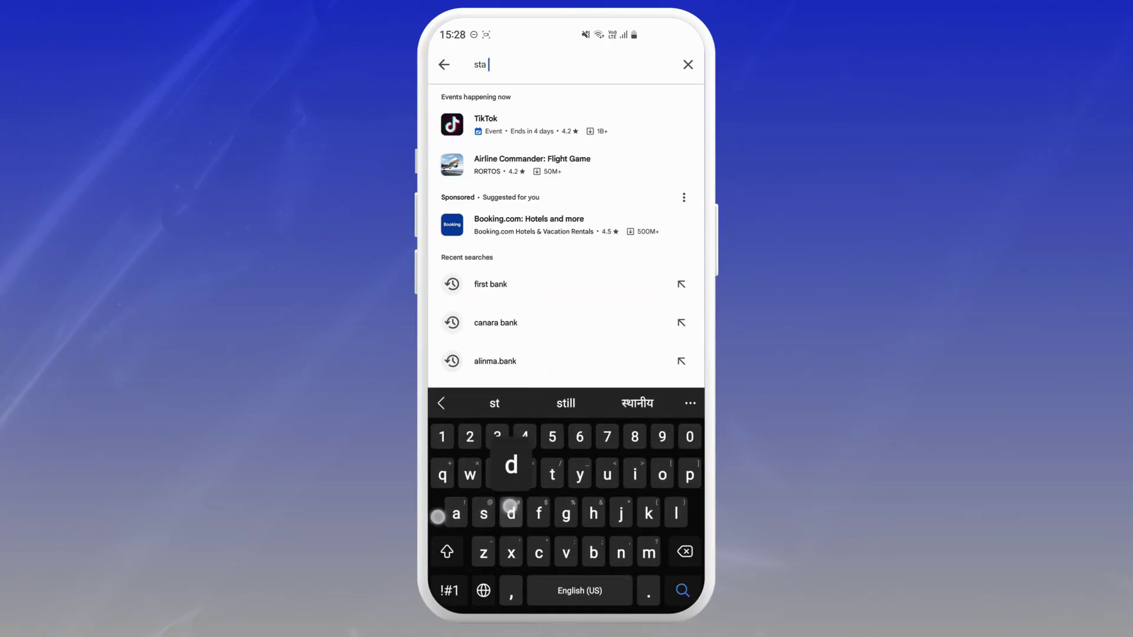
text( dard bank app)
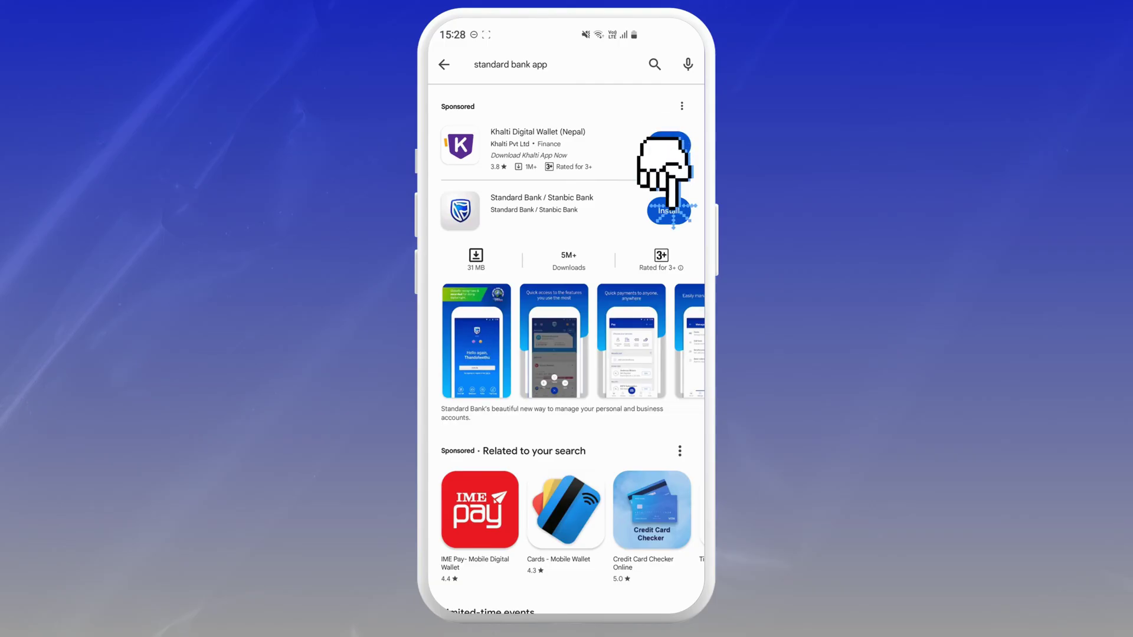
Install the Standard Bank / Stanbic Bank app from its Play Store listing.
click(668, 211)
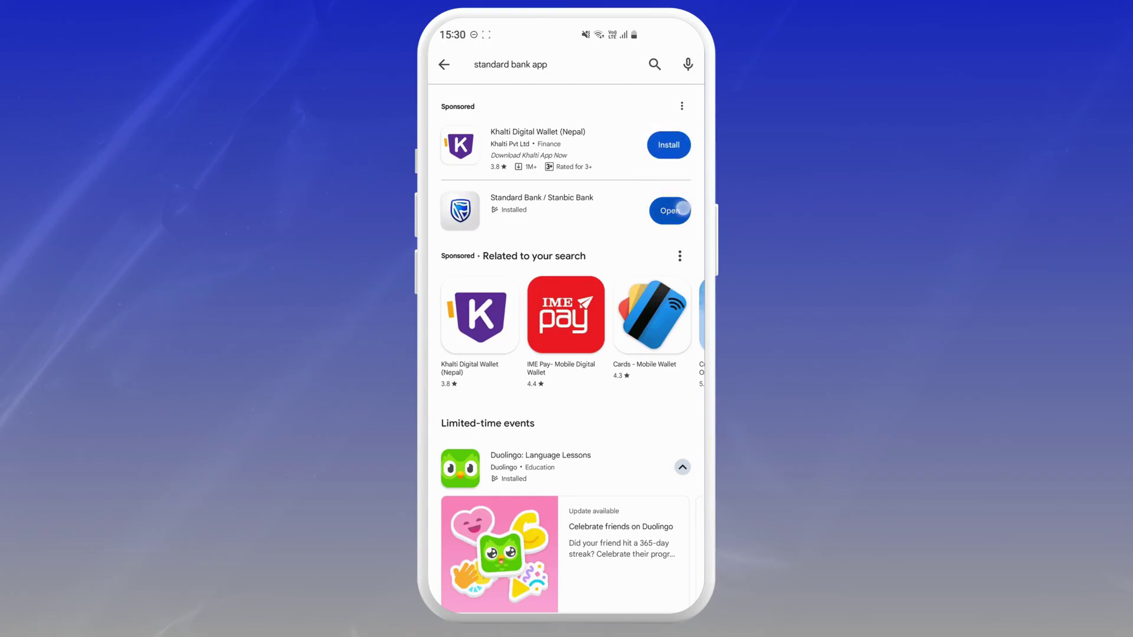
Open Standard Bank from the Play Store listing to show its shield-logo splash screen.
click(671, 210)
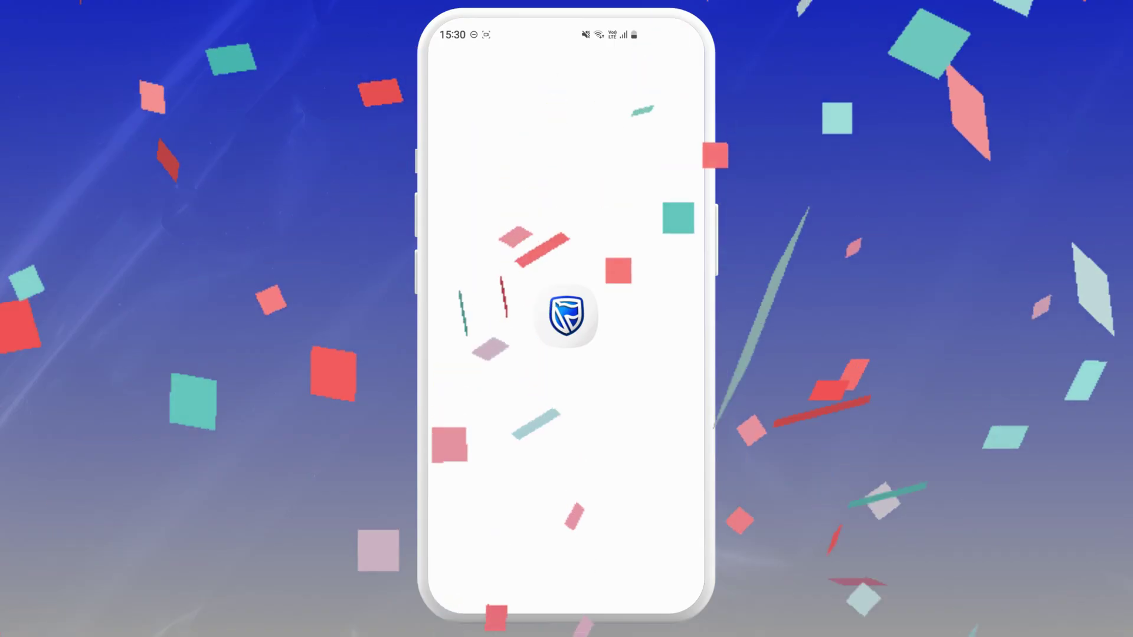